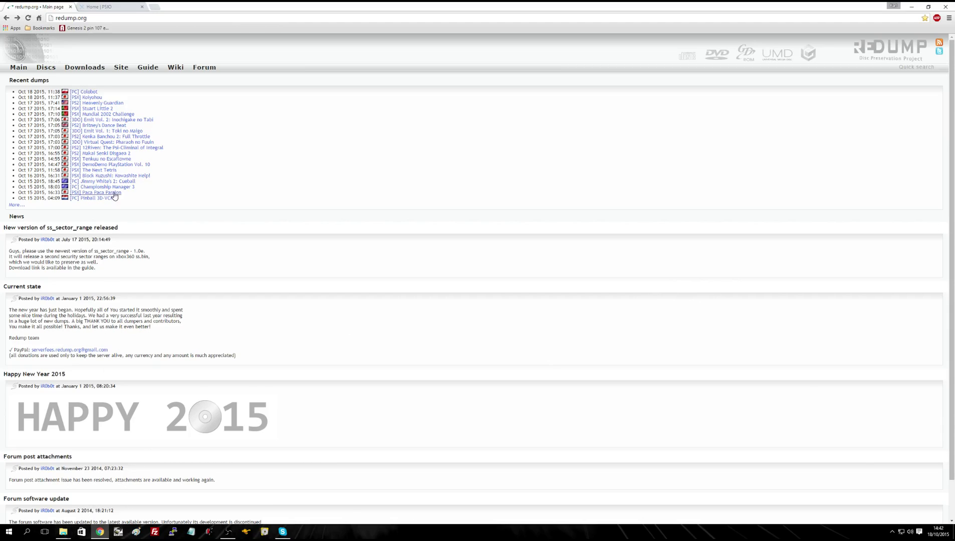
Switch to the 'Home | PSIO' tab for ps-io.com in Chrome.
left_click(114, 9)
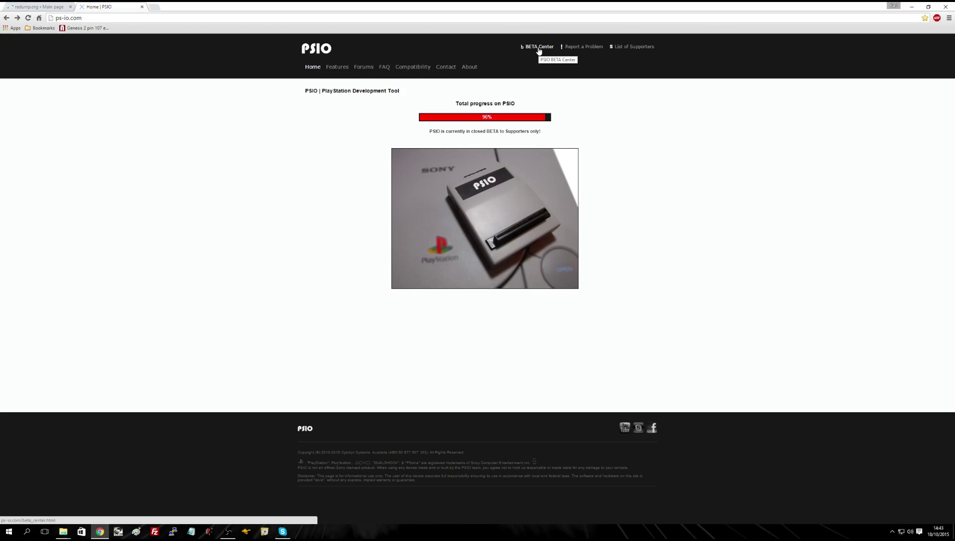
Bring the PSIO folder window forward to check its cue files, then return to the redump.org tab.
left_click(63, 531)
left_click(96, 503)
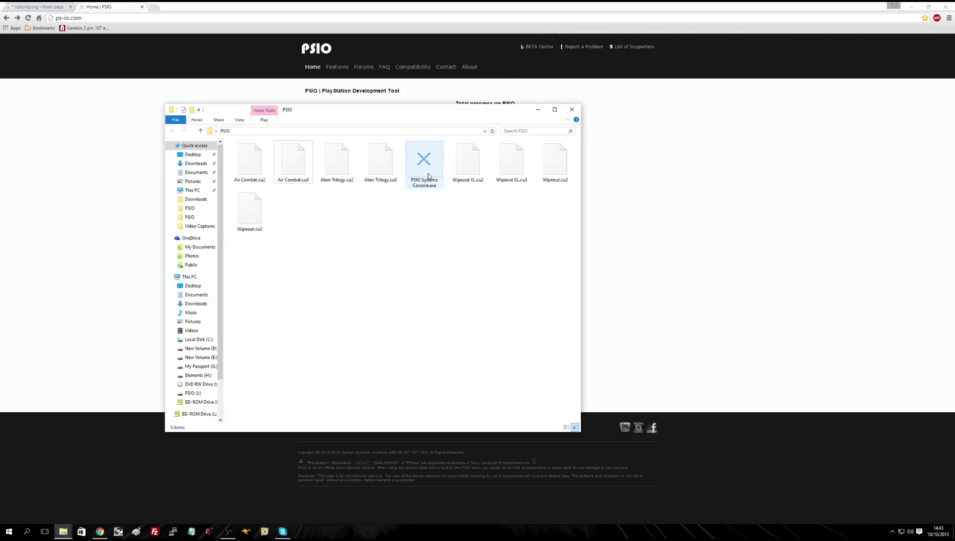
mouse_move(421, 174)
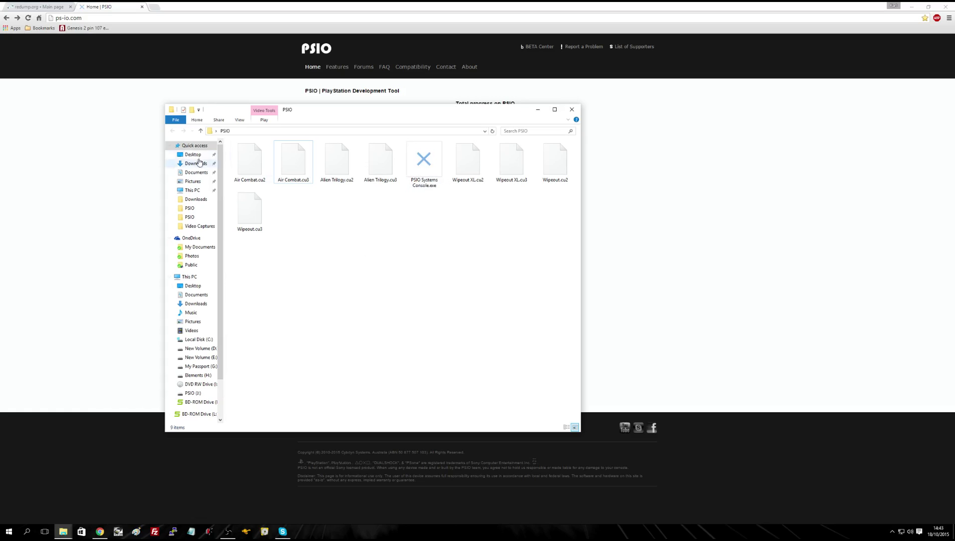
left_click(39, 9)
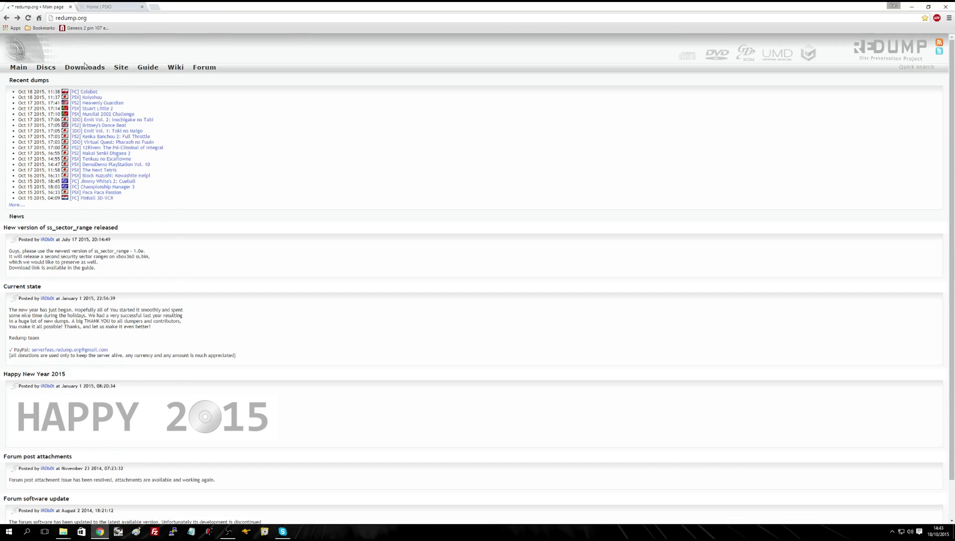
Browse Discs > Sony PlayStation, filter to titles starting with R (358 results), and scroll to Rollcage.
mouse_move(85, 67)
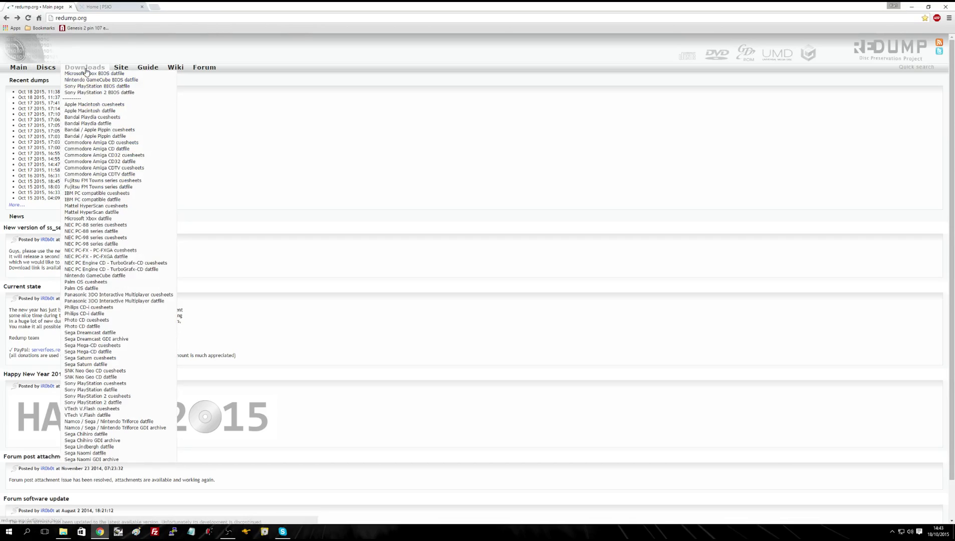
mouse_move(50, 70)
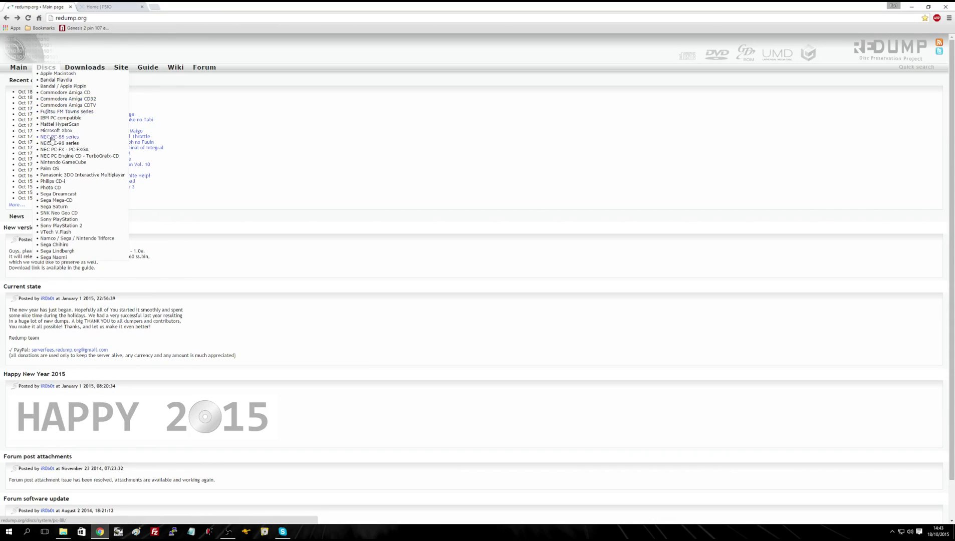
left_click(68, 220)
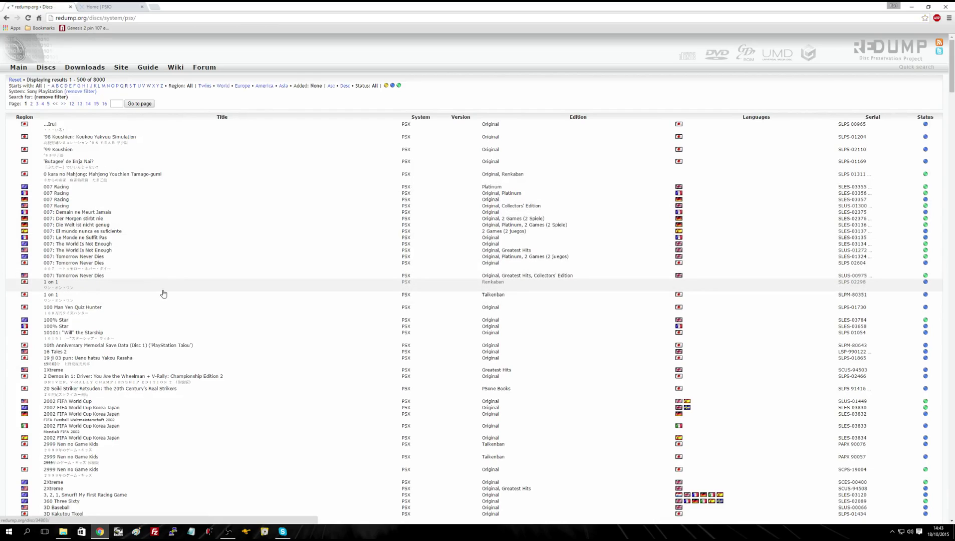
left_click(127, 91)
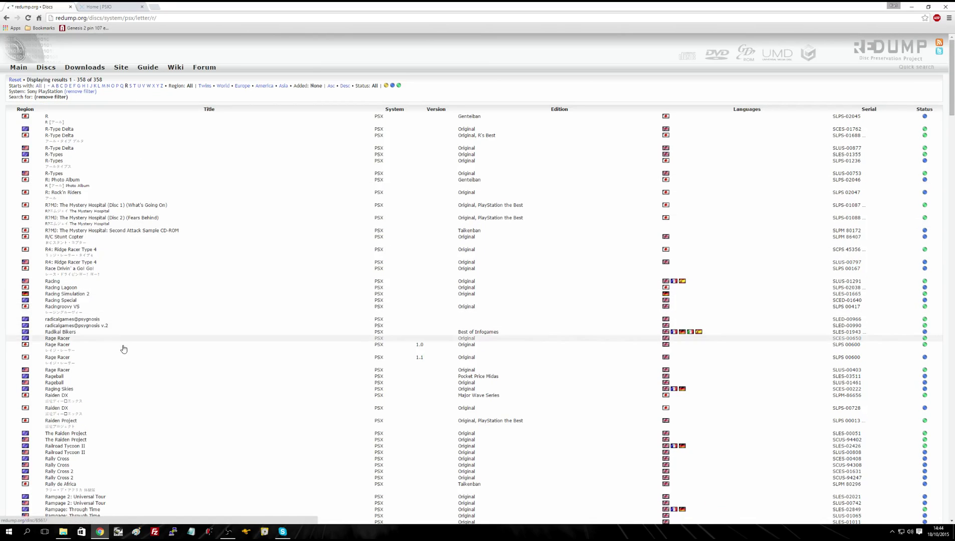
scroll(124, 346, "down", 5)
scroll(124, 349, "down", 20)
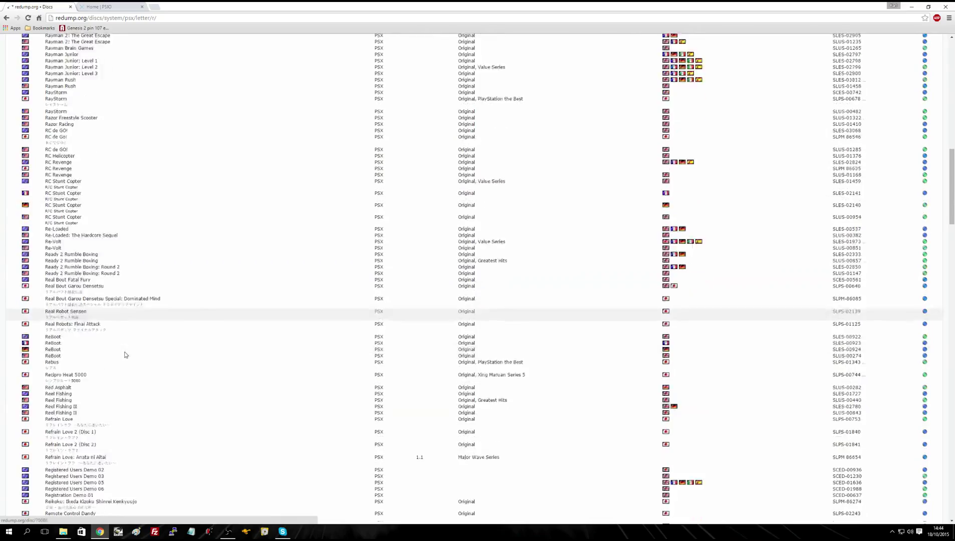
scroll(132, 357, "down", 20)
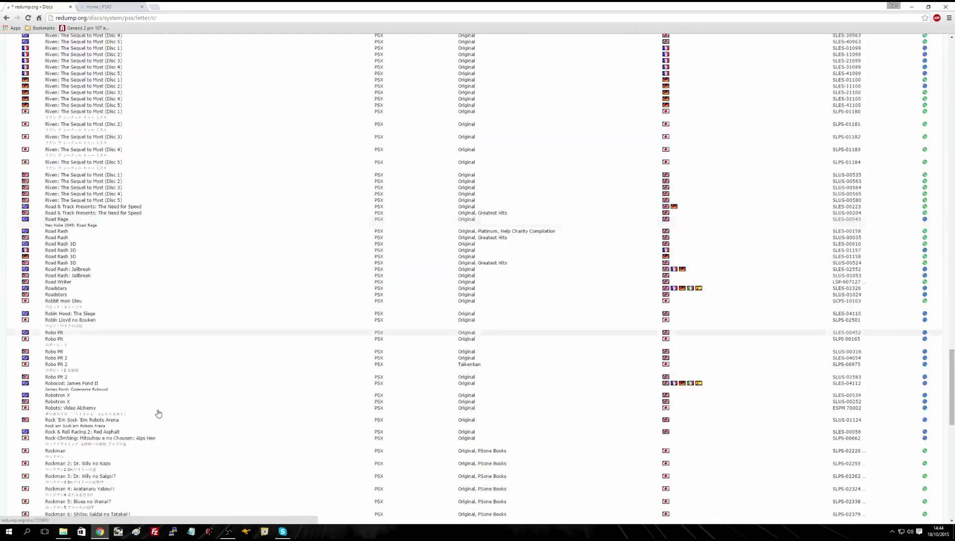
scroll(160, 416, "down", 6)
scroll(156, 405, "up", 5)
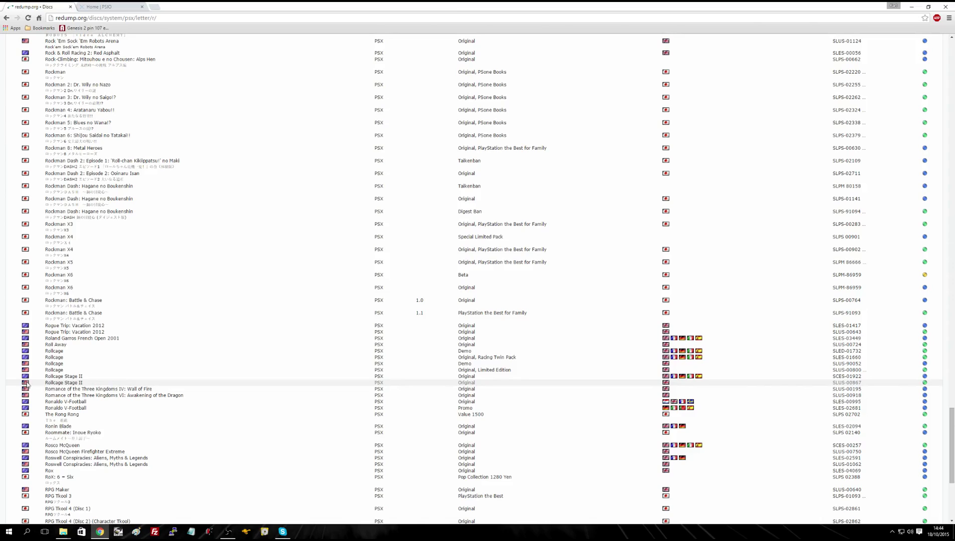
Open the Rollcage Stage II page and copy its 13-track table down through the Total row.
left_click(58, 385)
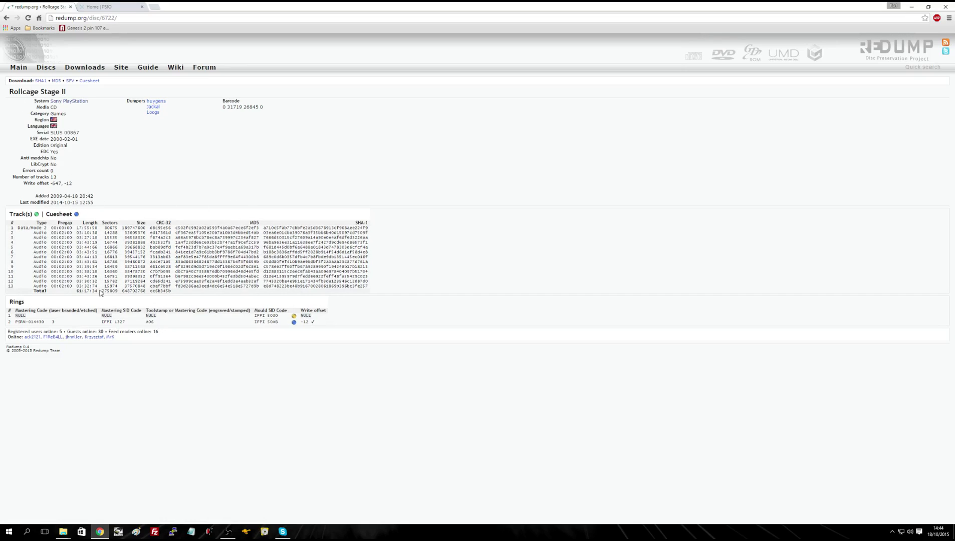
left_click_drag(11, 229, 175, 293)
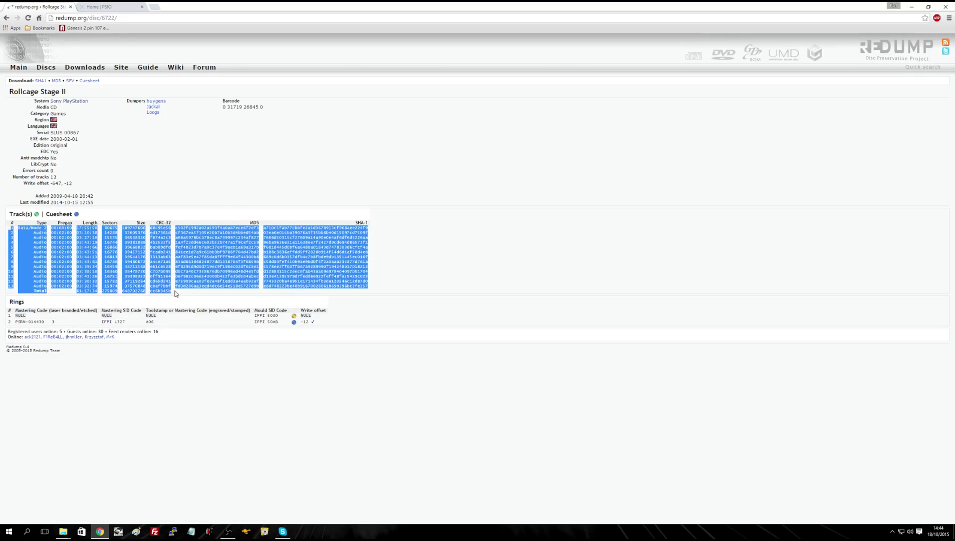
right_click(156, 265)
left_click(168, 271)
left_click(9, 532)
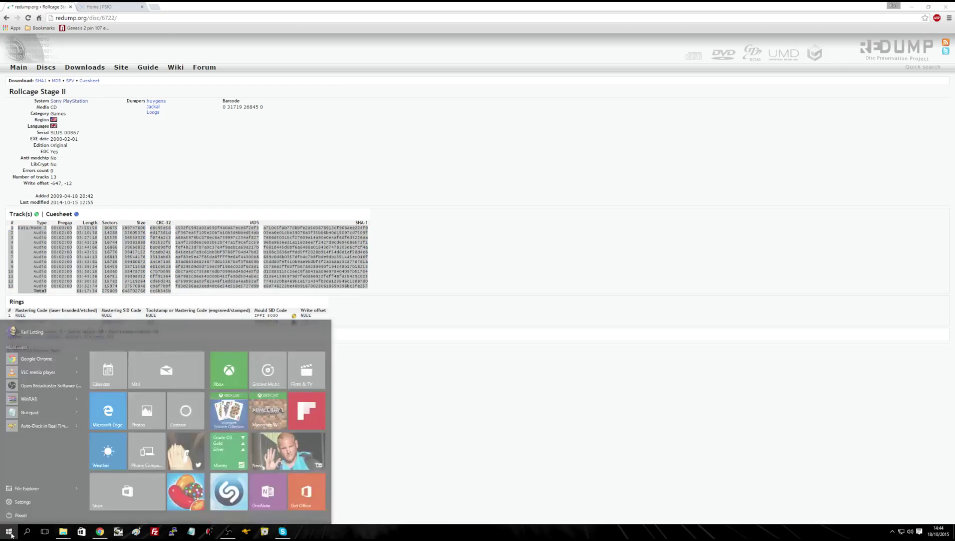
left_click(427, 450)
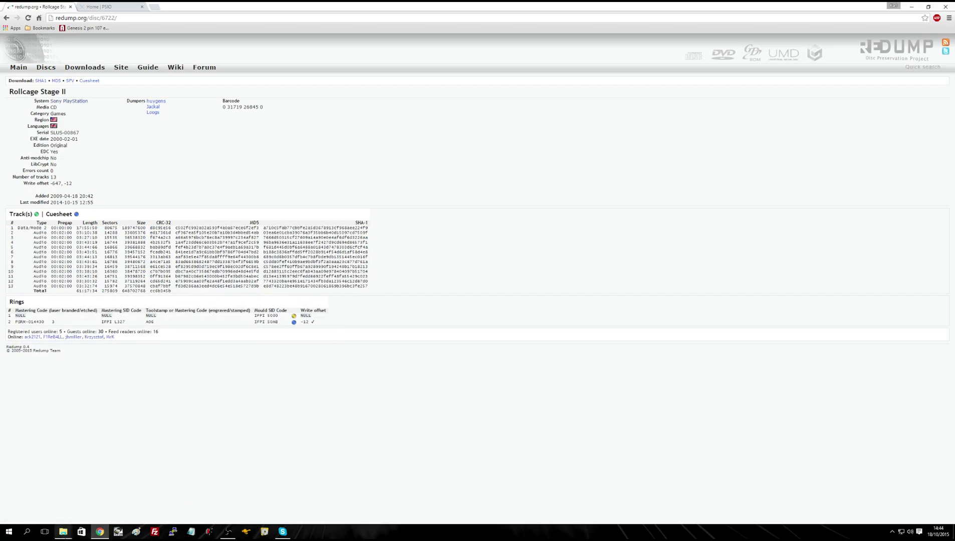
From the PSIO folder, open Air Combat.cu3 with Edit with Notepad++.
mouse_move(63, 532)
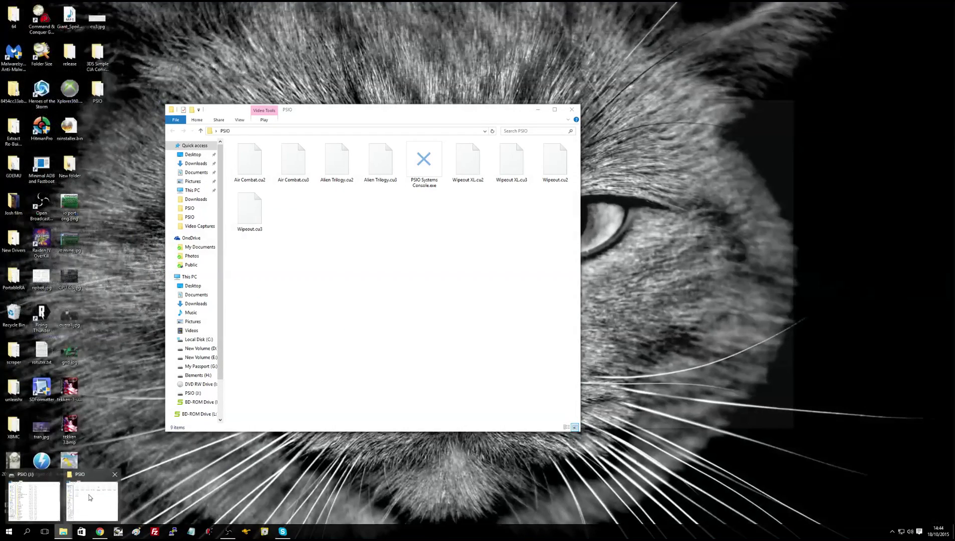
left_click(89, 498)
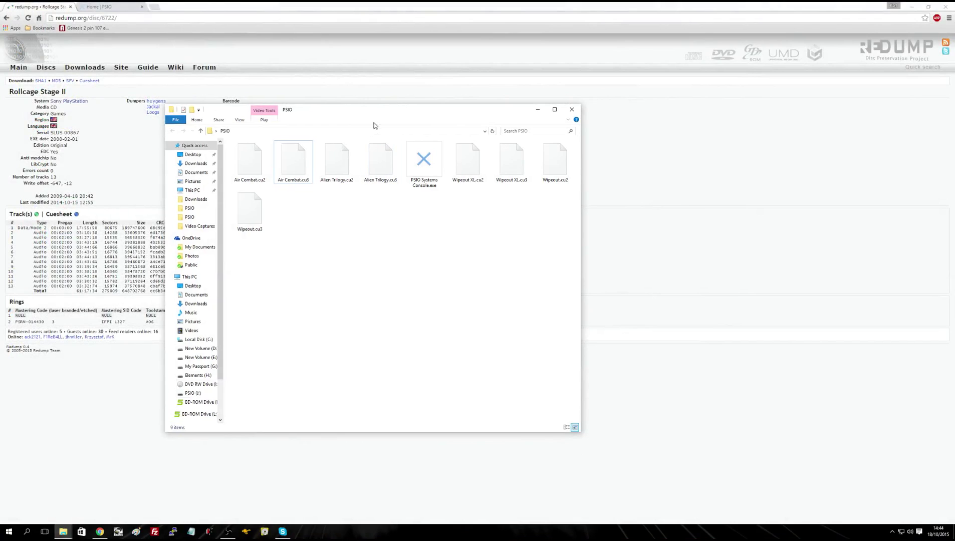
left_click_drag(385, 113, 500, 127)
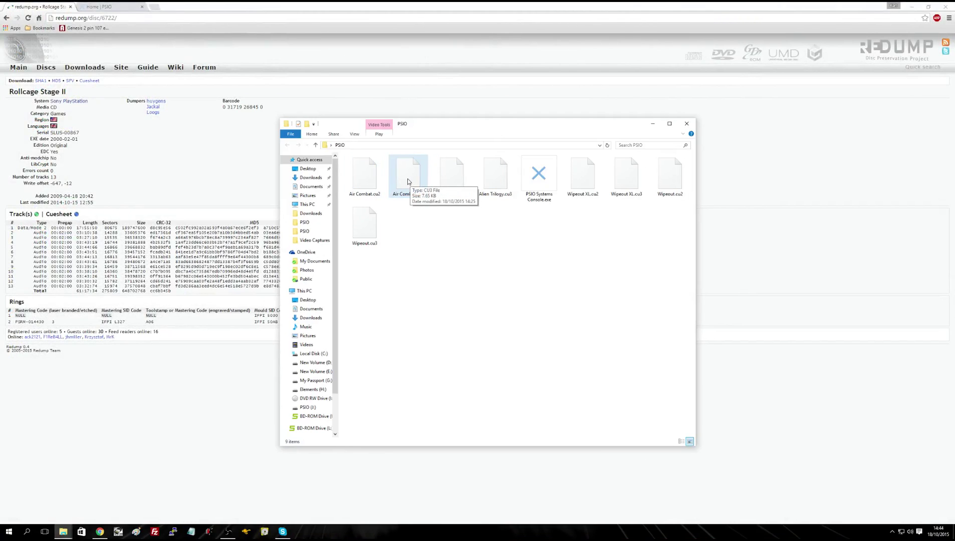
right_click(408, 178)
left_click(421, 194)
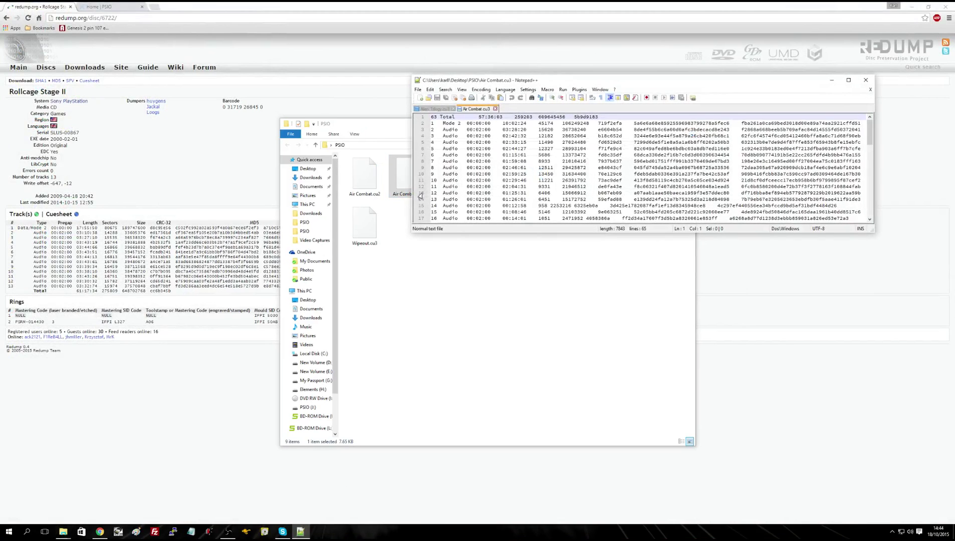
Create a new document and close the Air Combat.cu3 and Alien Trilogy.cu3 tabs, leaving 'new 1'.
left_click_drag(481, 80, 363, 144)
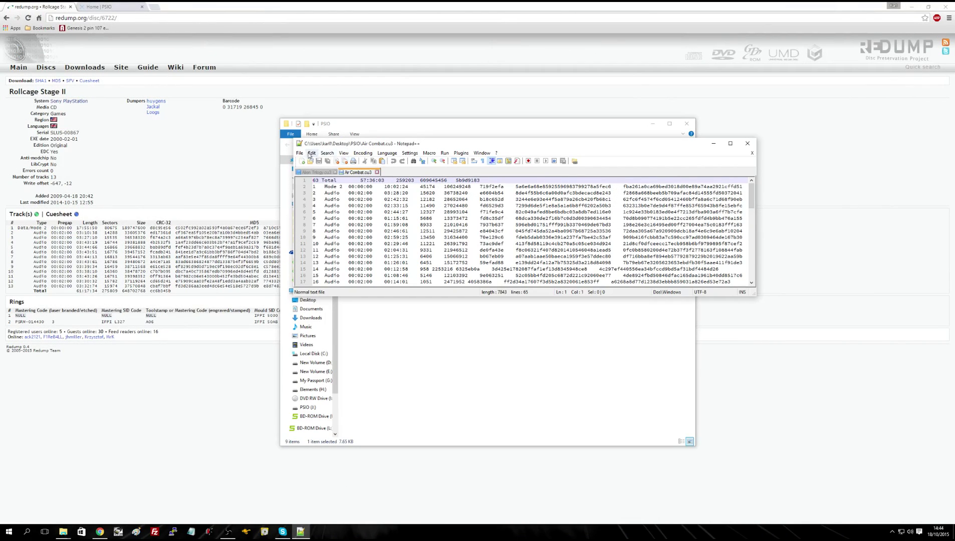
left_click(302, 163)
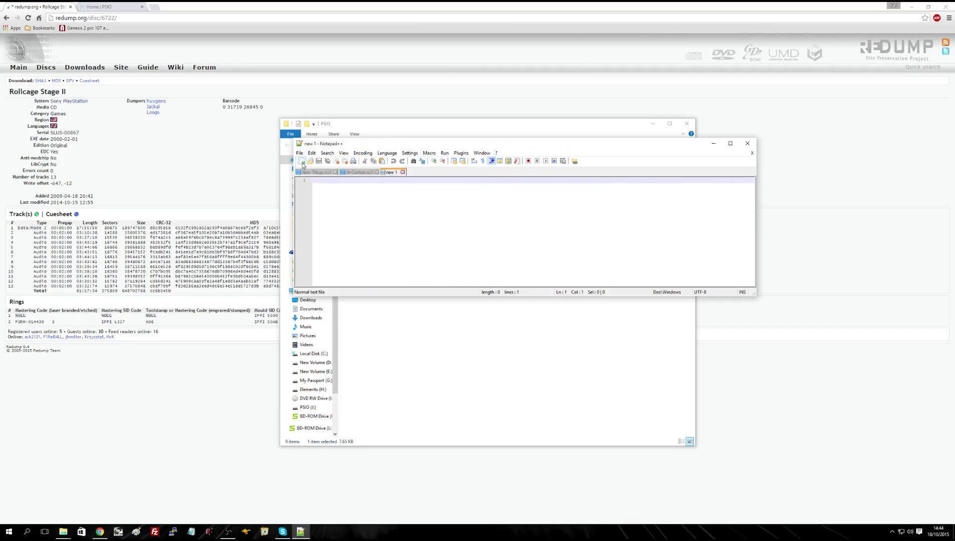
left_click(377, 172)
left_click(336, 173)
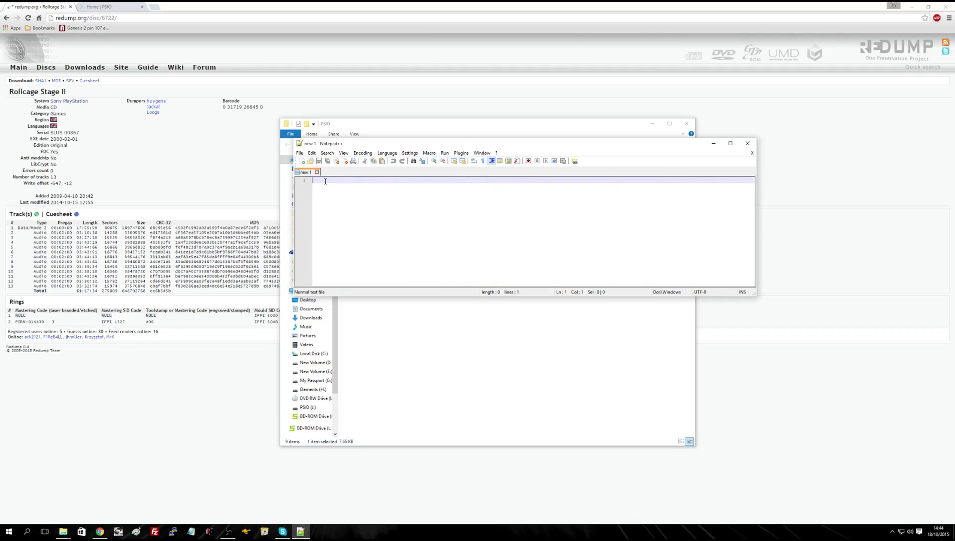
Paste the copied tracks table into 'new 1' and delete the 'Data/' text on line 1.
right_click(320, 181)
left_click(334, 202)
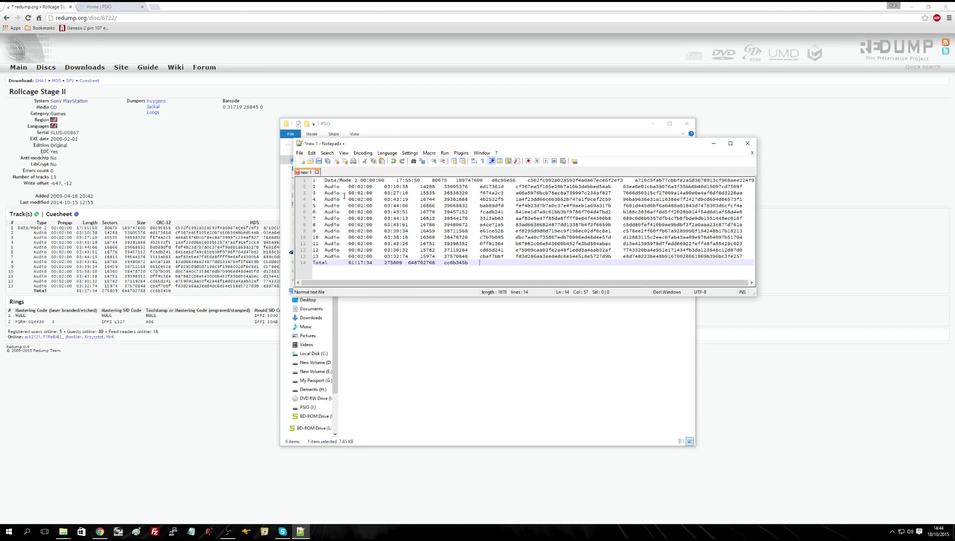
left_click_drag(340, 181, 325, 182)
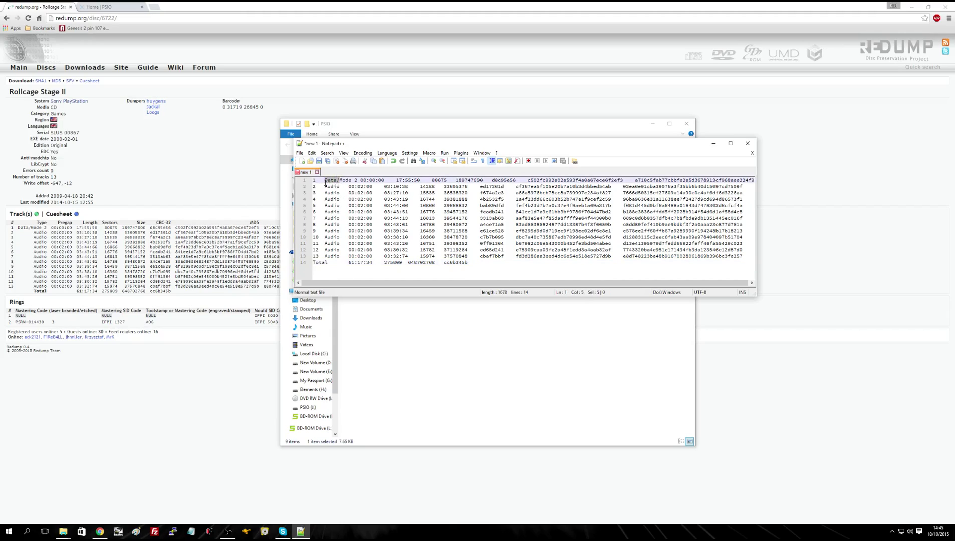
key("Delete")
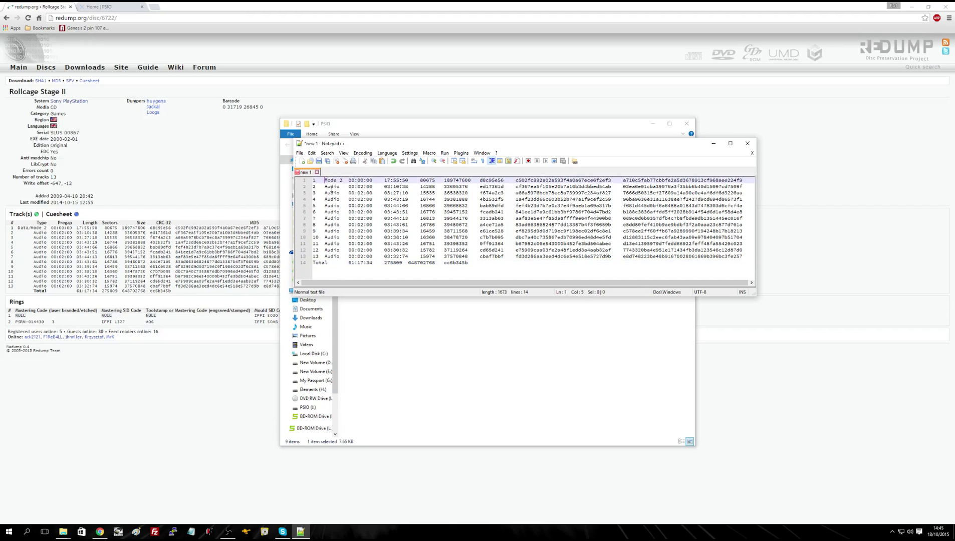
Move the Total row from line 14 to a new top line and prefix it with 13.
left_click_drag(313, 263, 460, 265)
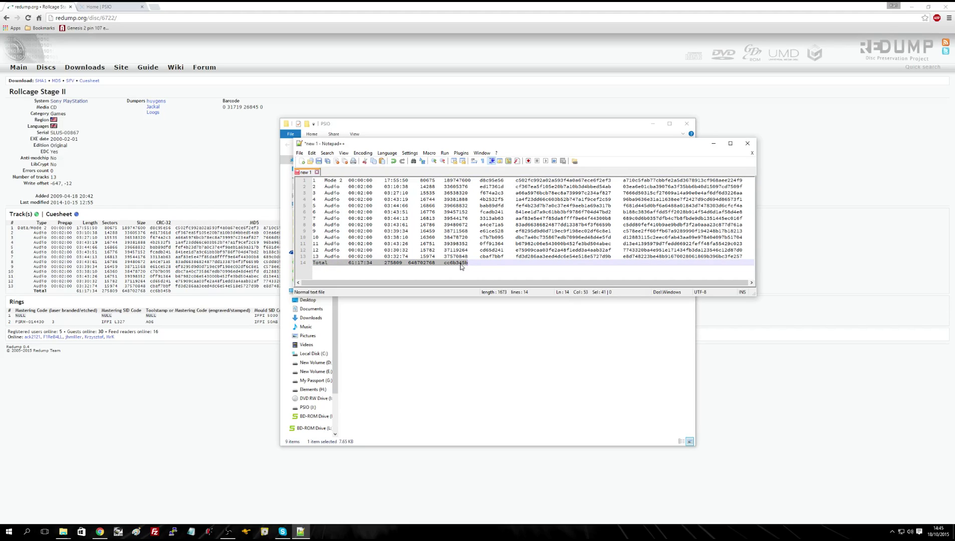
right_click(461, 267)
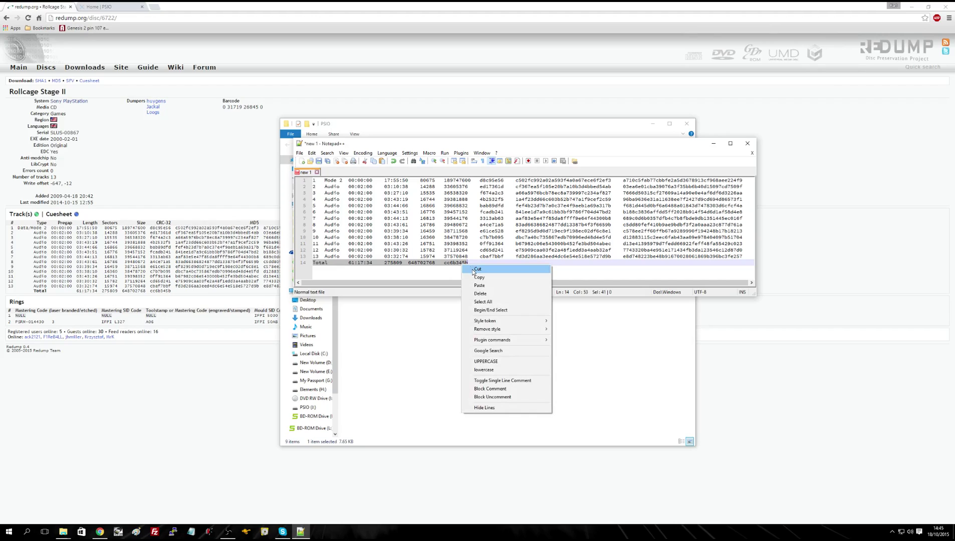
left_click(474, 270)
left_click(313, 181)
key("Return")
key("Up")
right_click(315, 182)
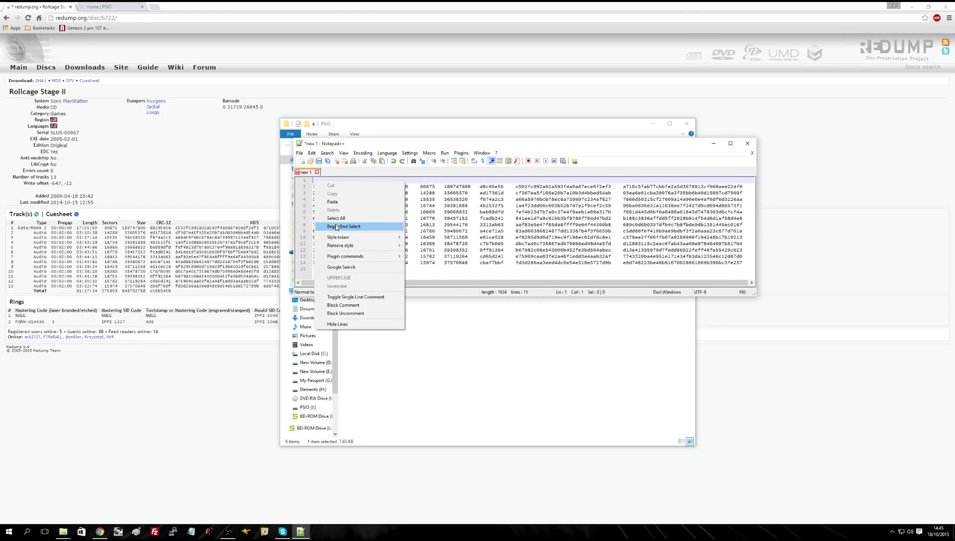
left_click(332, 202)
left_click(314, 180)
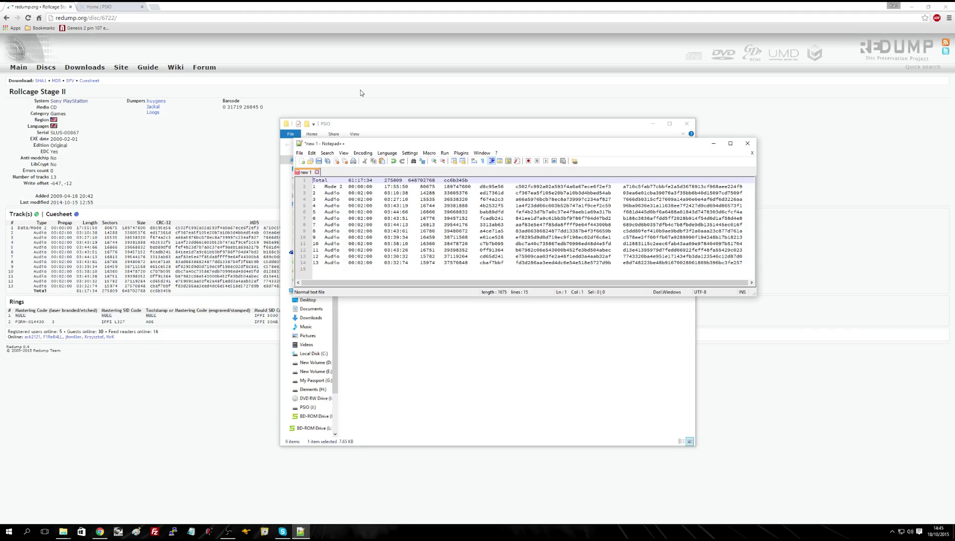
type("13")
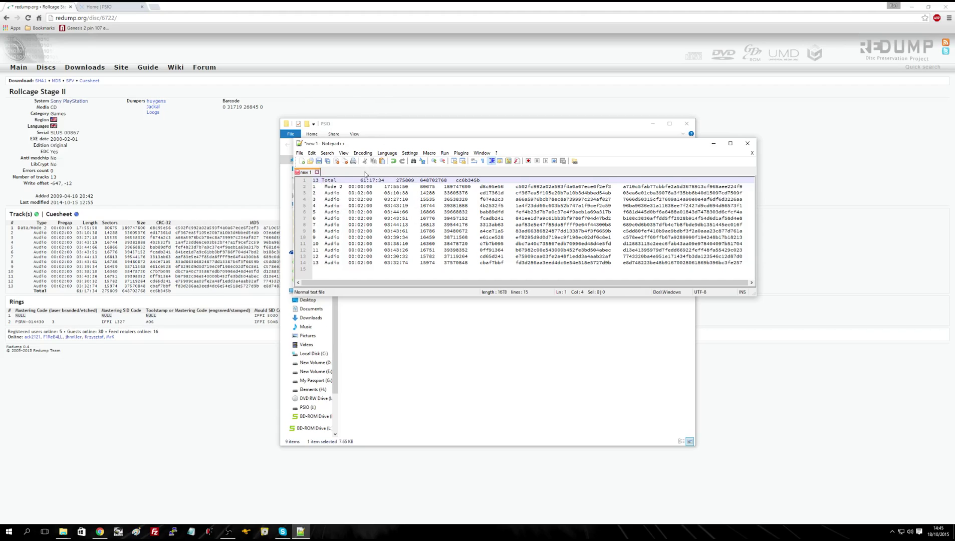
Use File > Save As to store the track list as 'rollcage 2.cu3', then exit Notepad++.
left_click(299, 152)
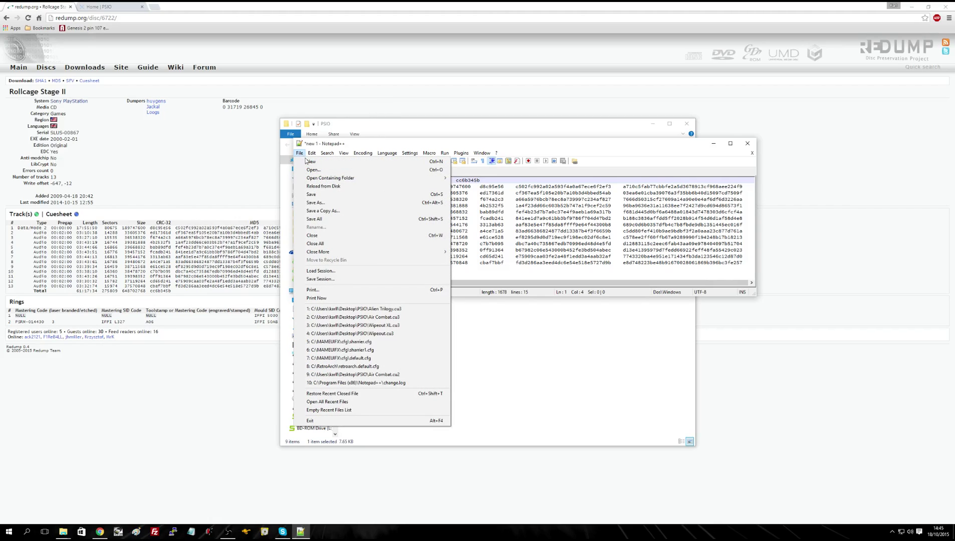
left_click(327, 205)
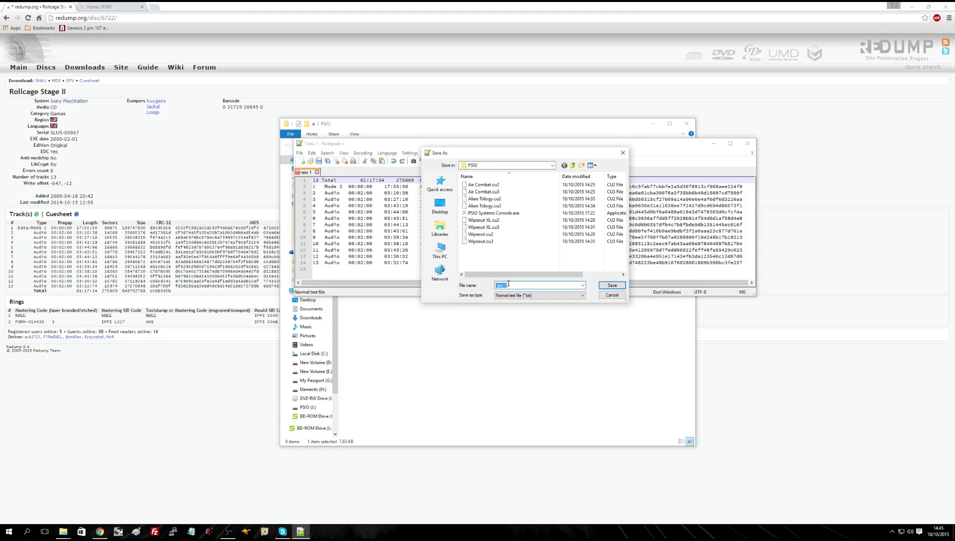
type("rollcage 2.cu3")
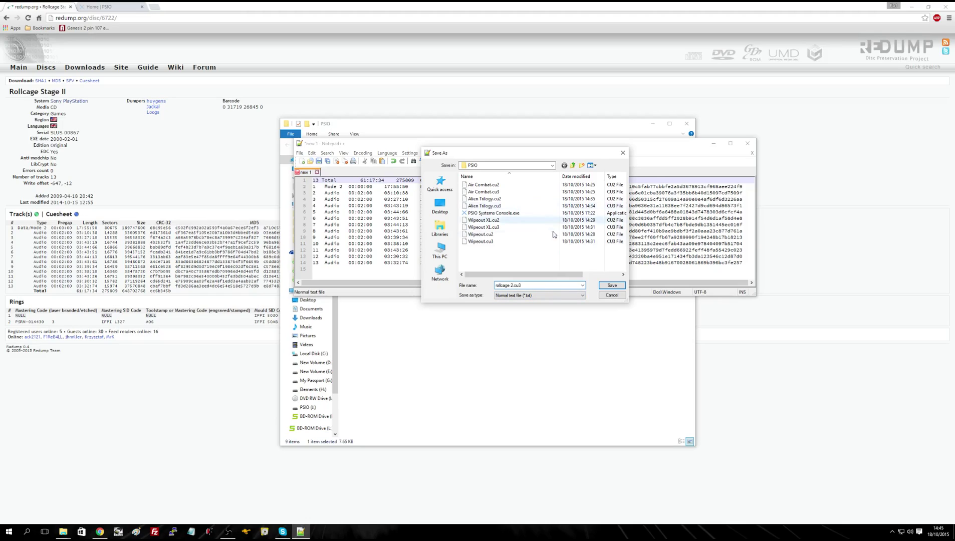
left_click(612, 286)
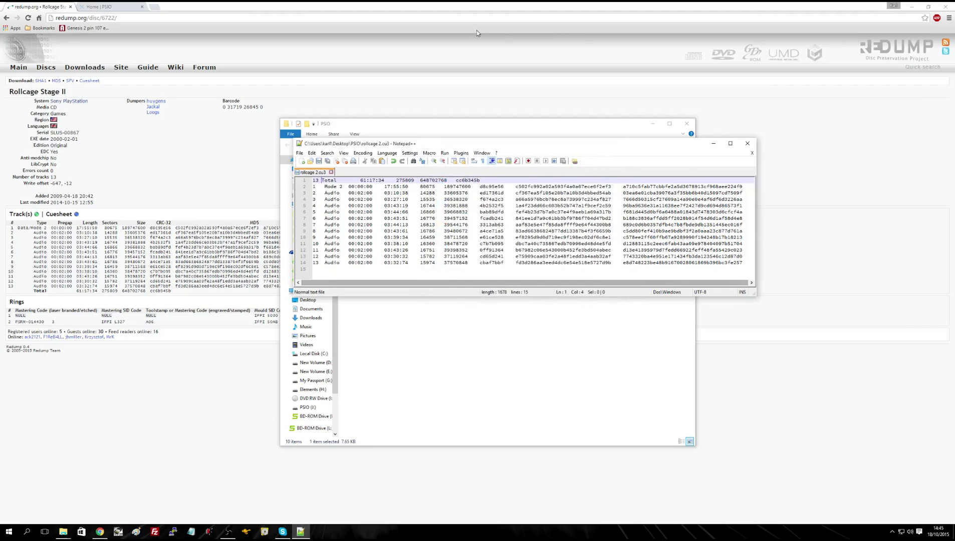
left_click(747, 143)
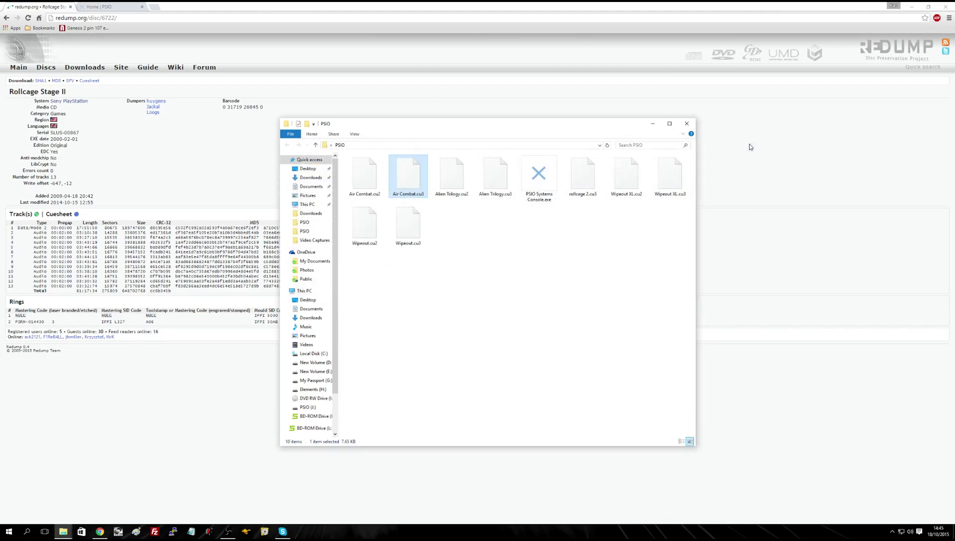
Launch PSIO Systems Console and run Convert CU3 to CU2 Sheet on rollcage 2.cu3.
double_click(541, 177)
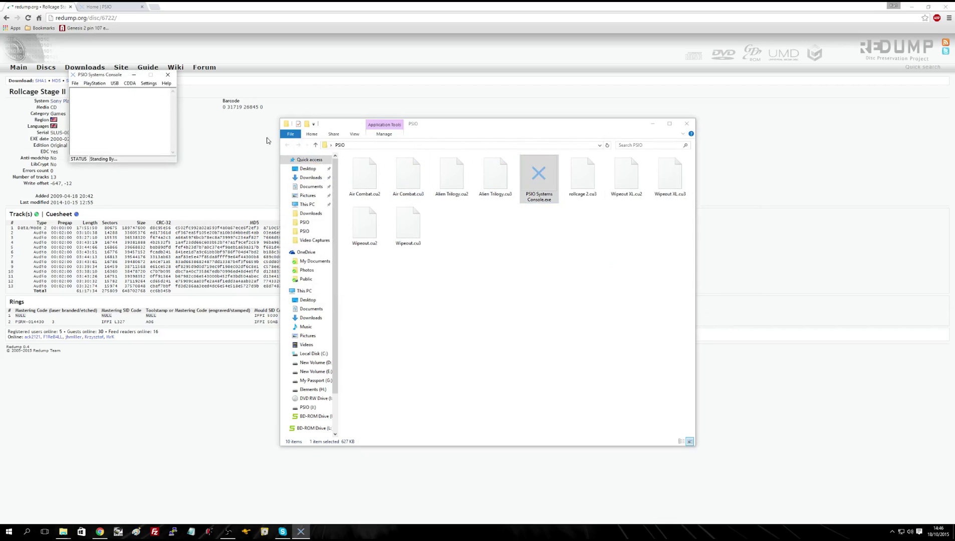
left_click(75, 84)
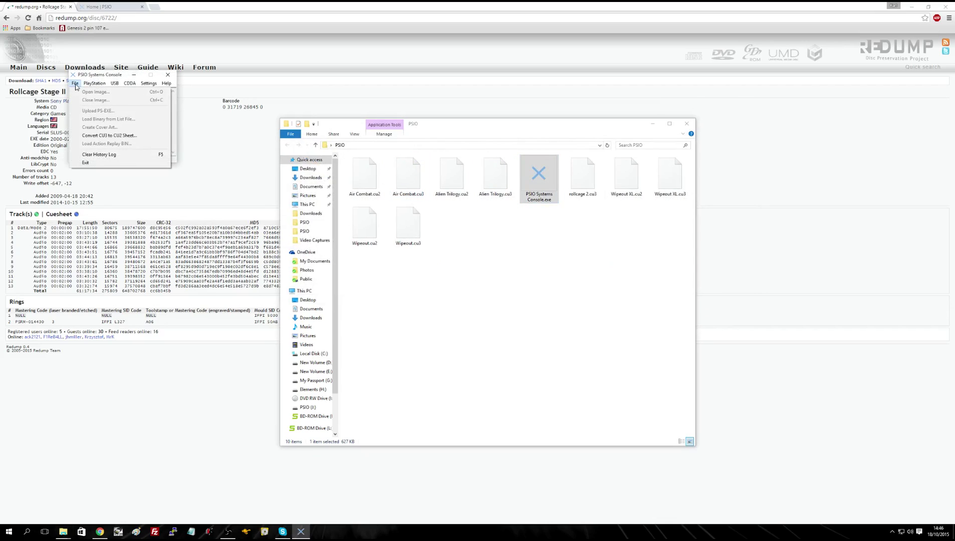
left_click(114, 139)
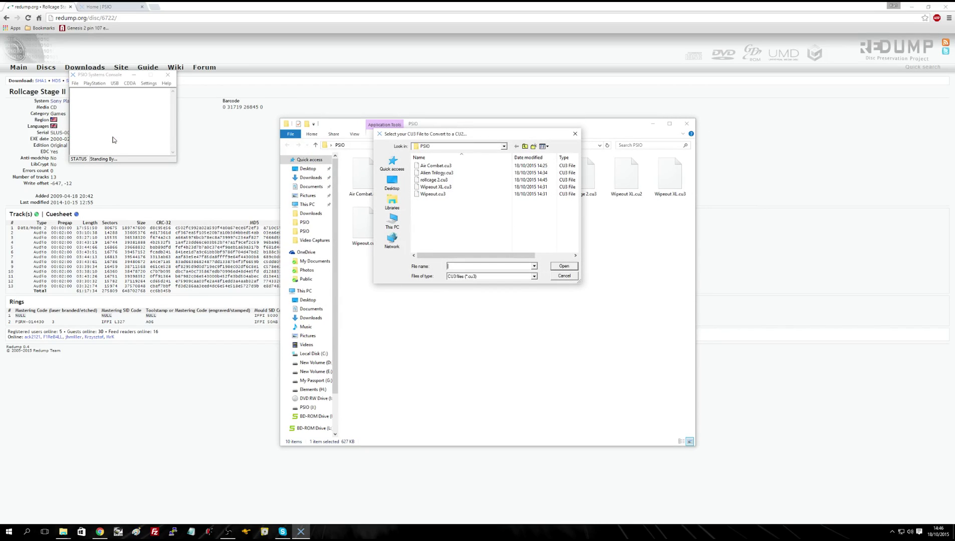
double_click(443, 180)
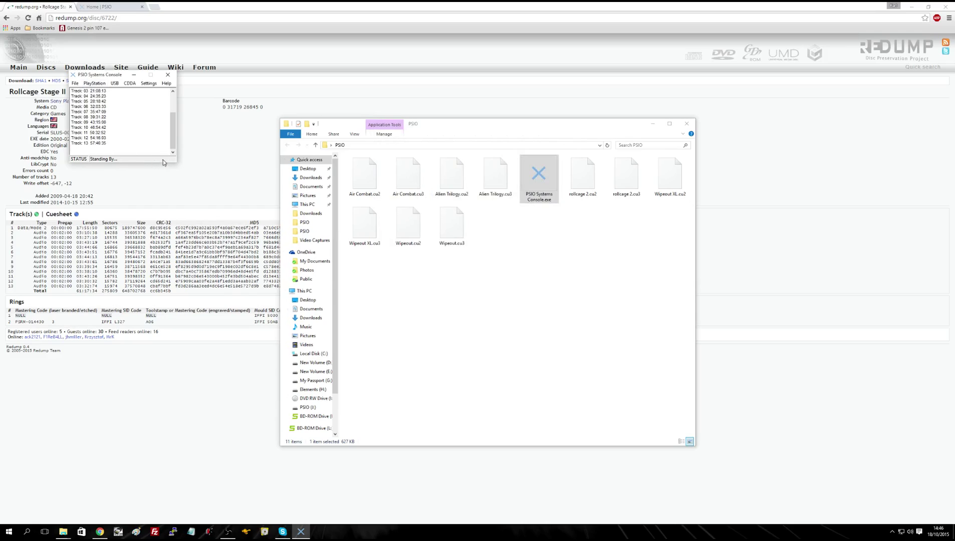
Place the PSIO folder on the left and the PSIO drive window on the right, then open Rollcage Stage 2.
left_click(586, 187)
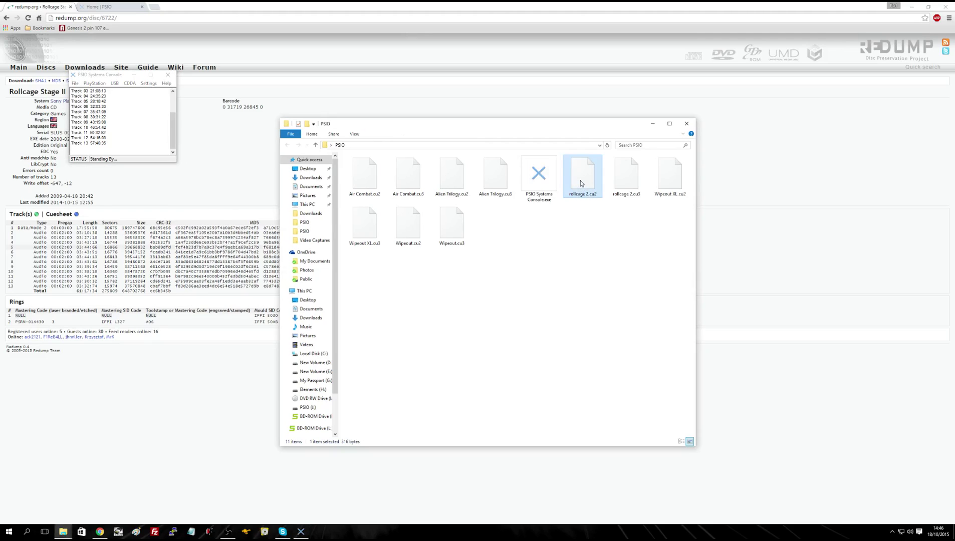
left_click(64, 531)
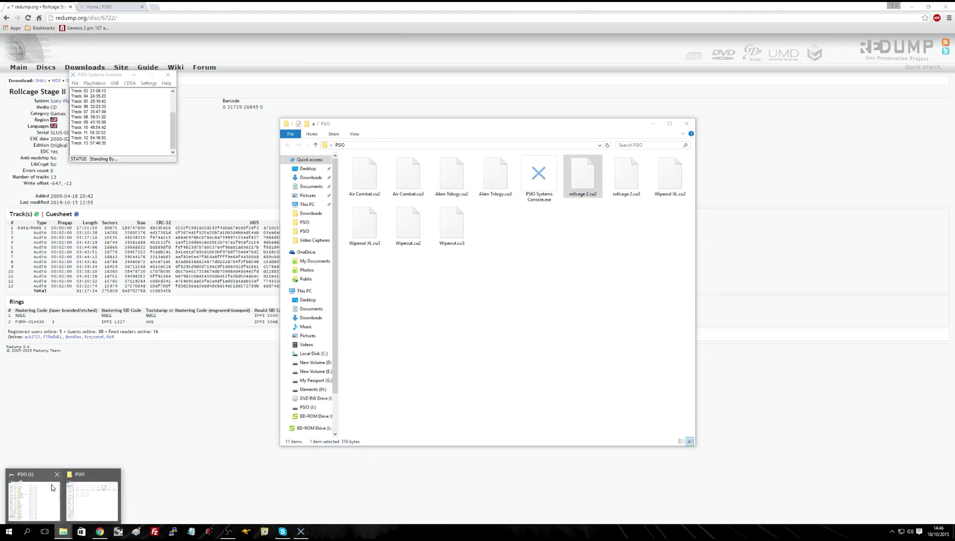
left_click(35, 490)
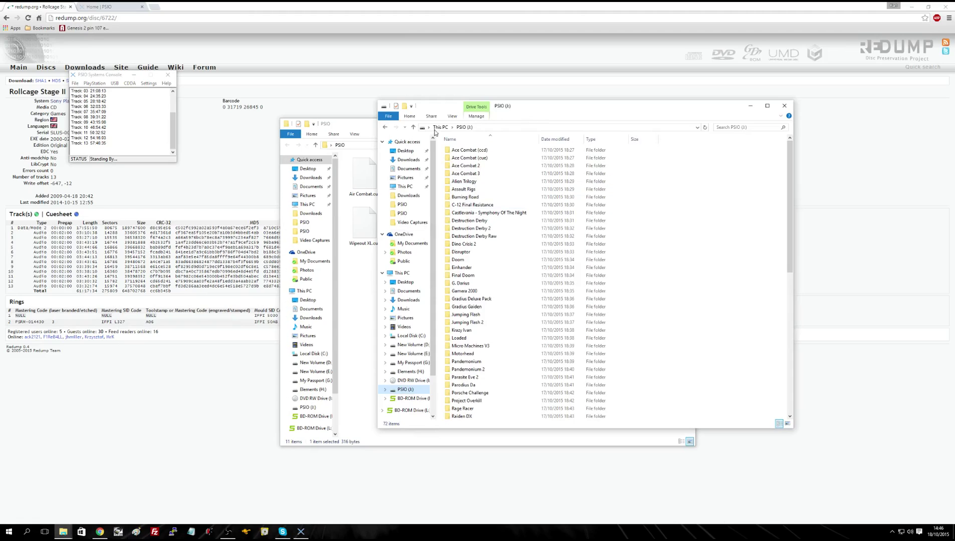
left_click_drag(371, 132, 147, 134)
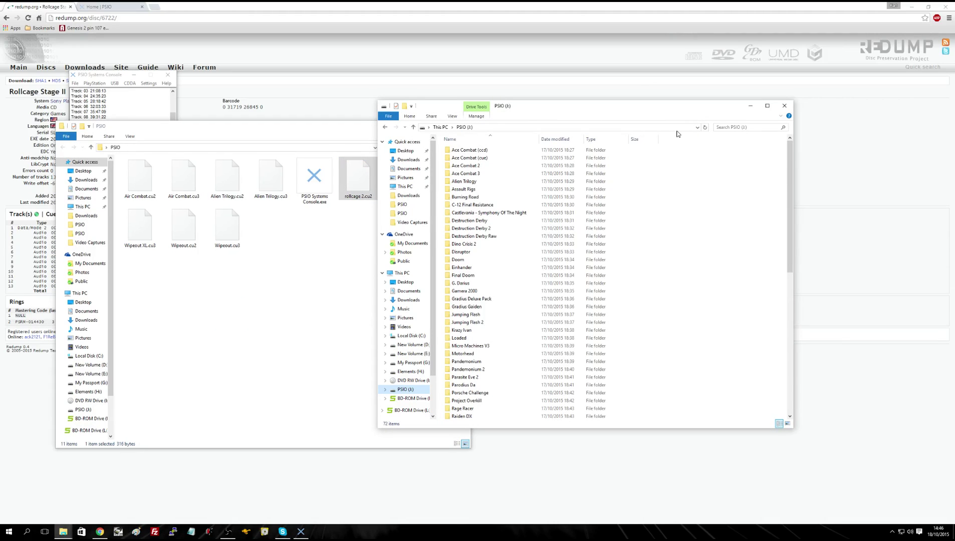
left_click_drag(614, 111, 760, 128)
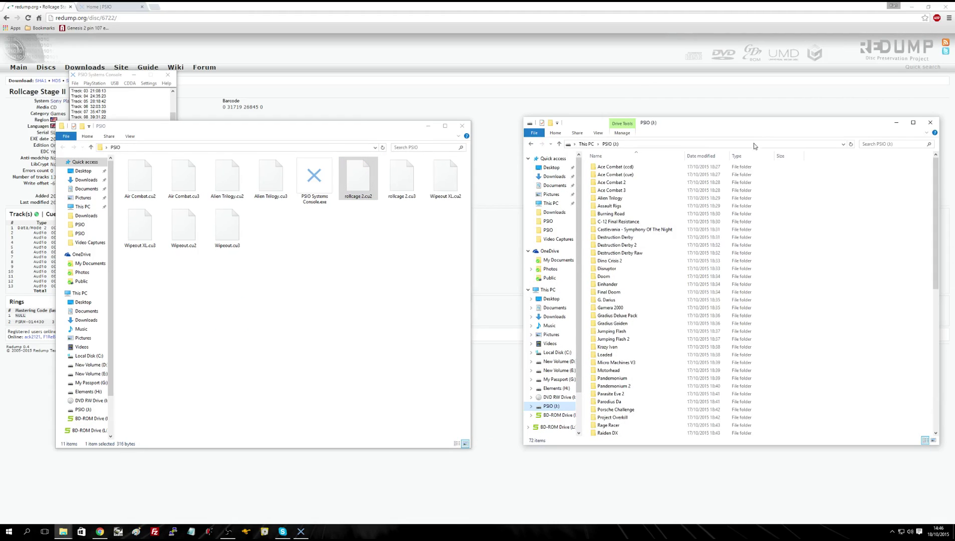
left_click(627, 374)
scroll(632, 391, "down", 6)
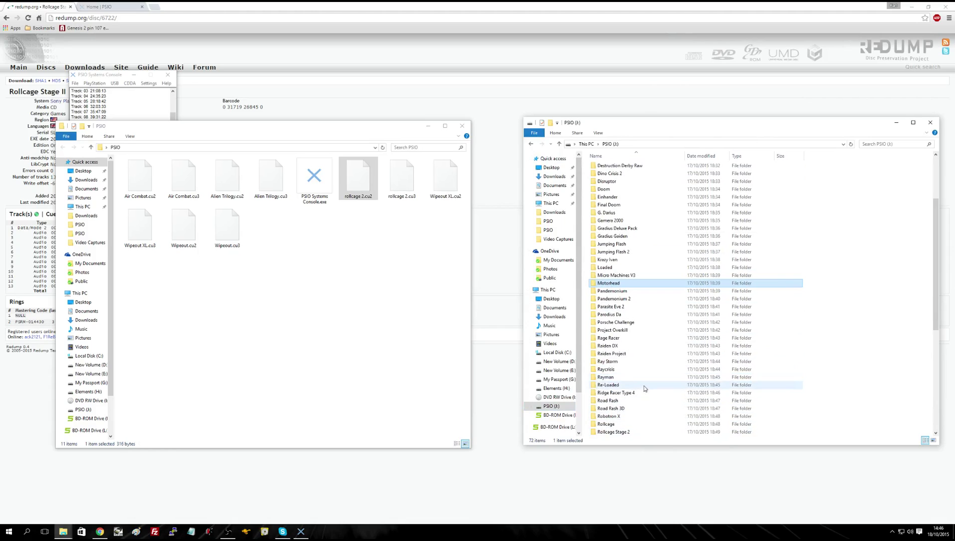
double_click(631, 385)
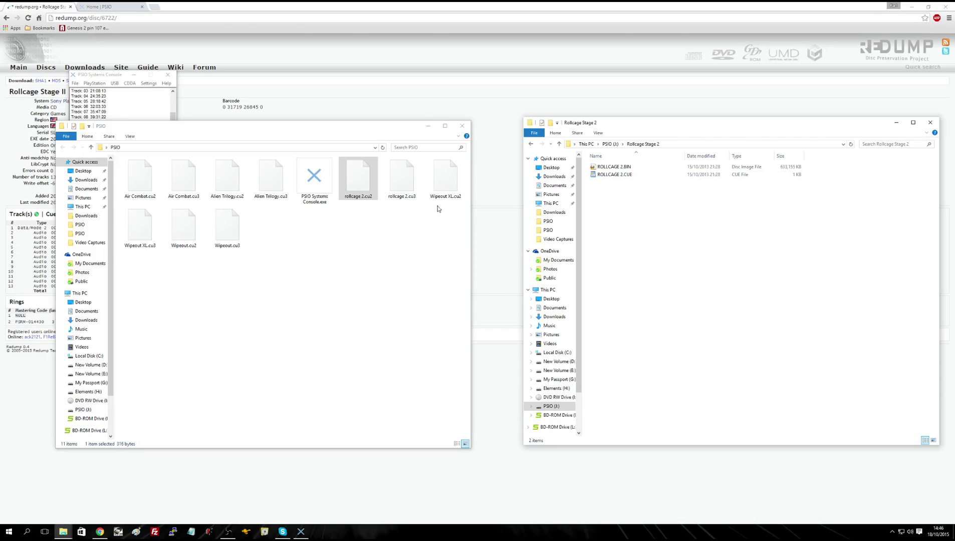
Copy rollcage 2.cu2 into Rollcage Stage 2 and rename it 'ROLLCAGE 2.cu2'.
right_click(361, 192)
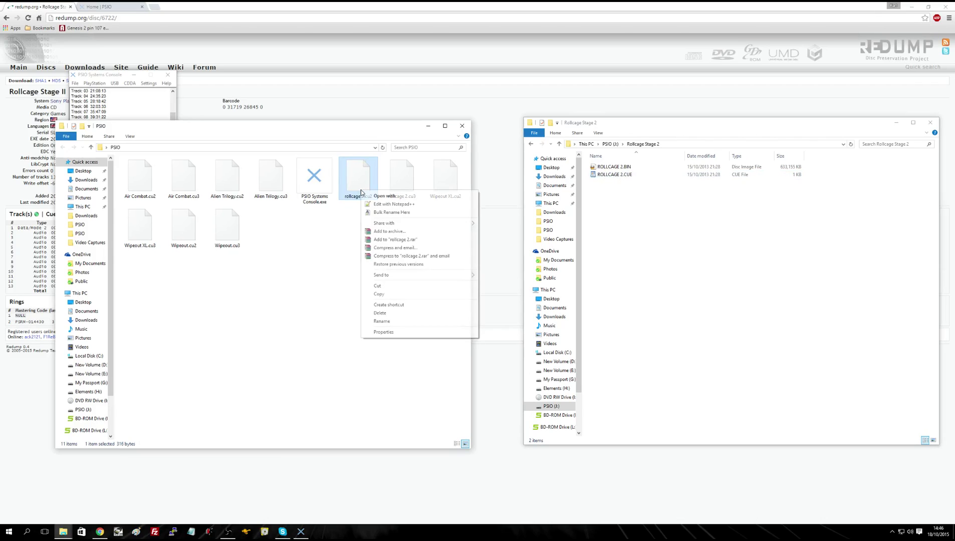
left_click(387, 295)
left_click(616, 194)
right_click(616, 194)
left_click(634, 245)
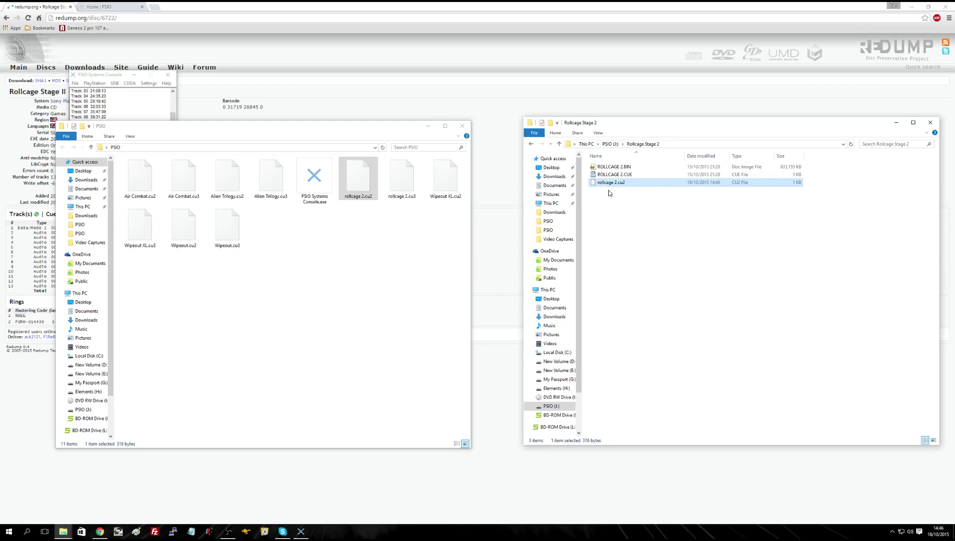
right_click(603, 186)
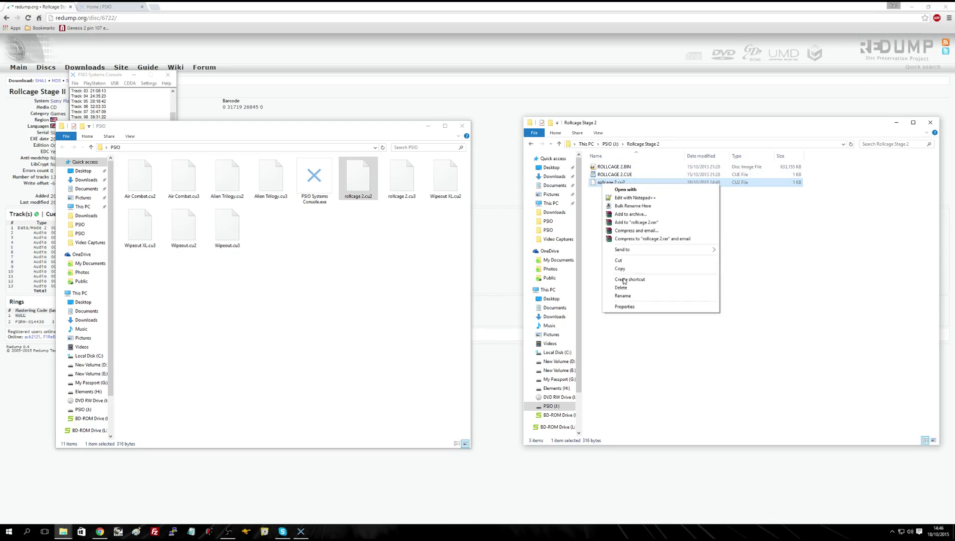
left_click(626, 300)
type("ROLLCAGE 2.cu2")
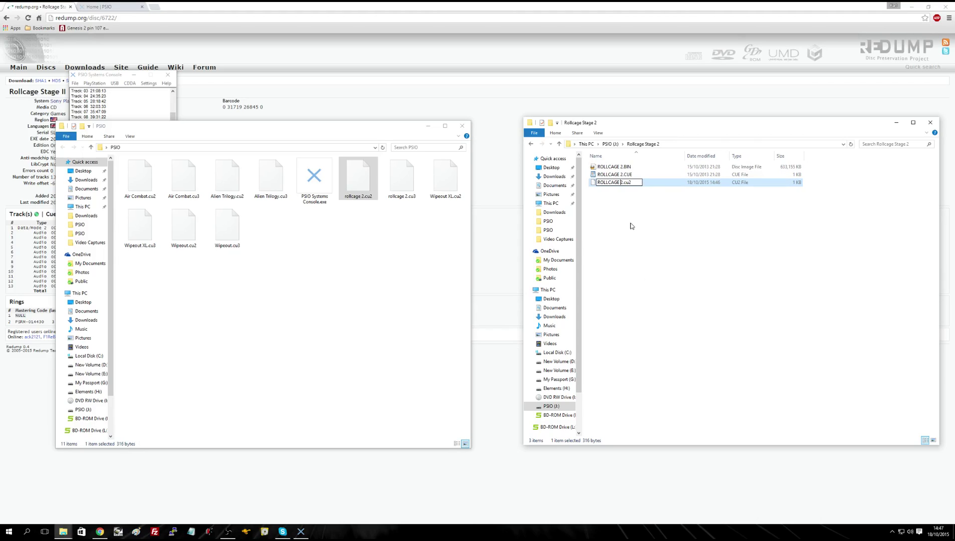
key("Return")
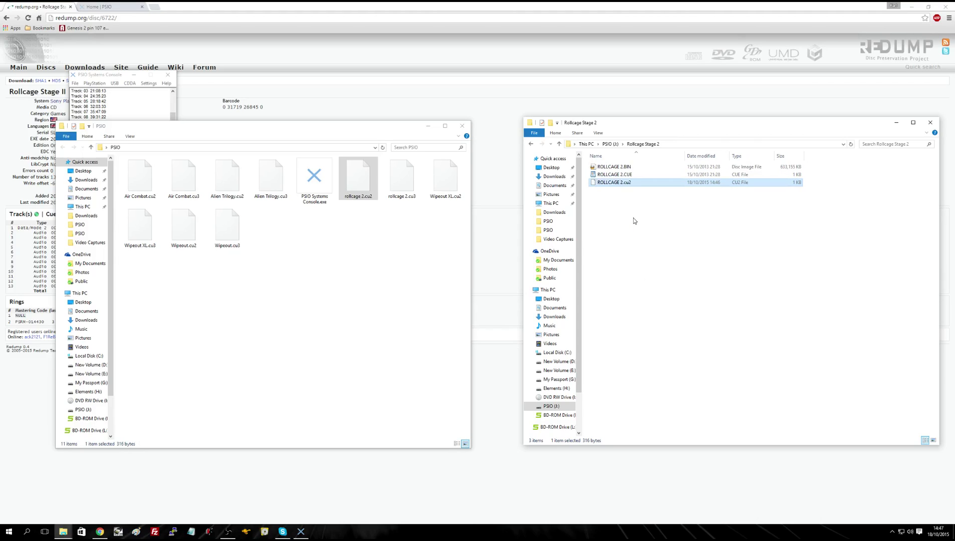
Permanently delete the old ROLLCAGE 2.CUE from the game folder.
left_click(607, 177)
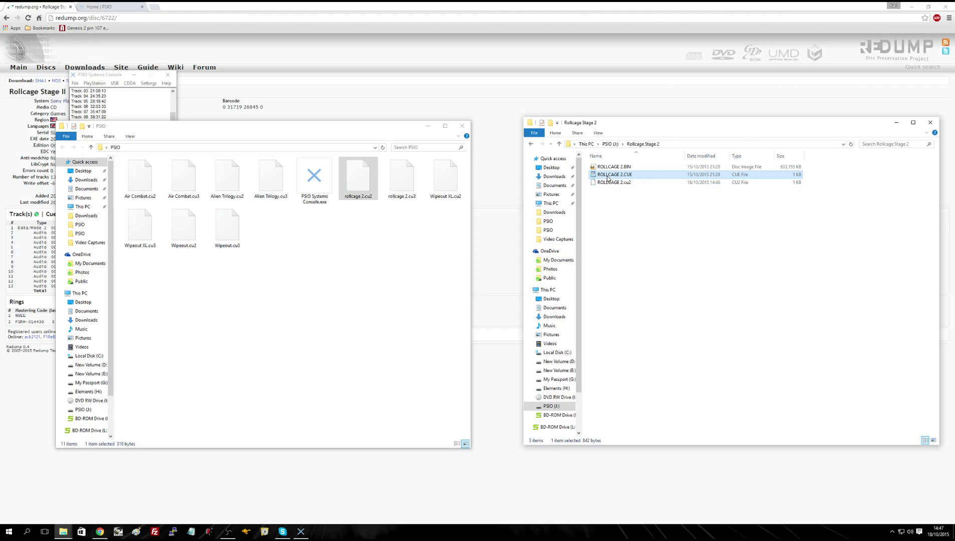
key("Delete")
left_click(504, 297)
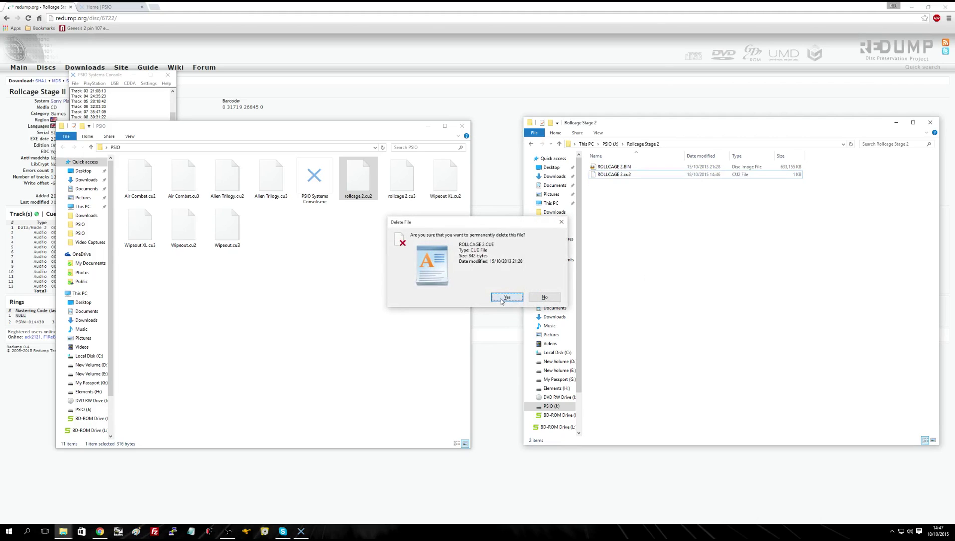
left_click(627, 180)
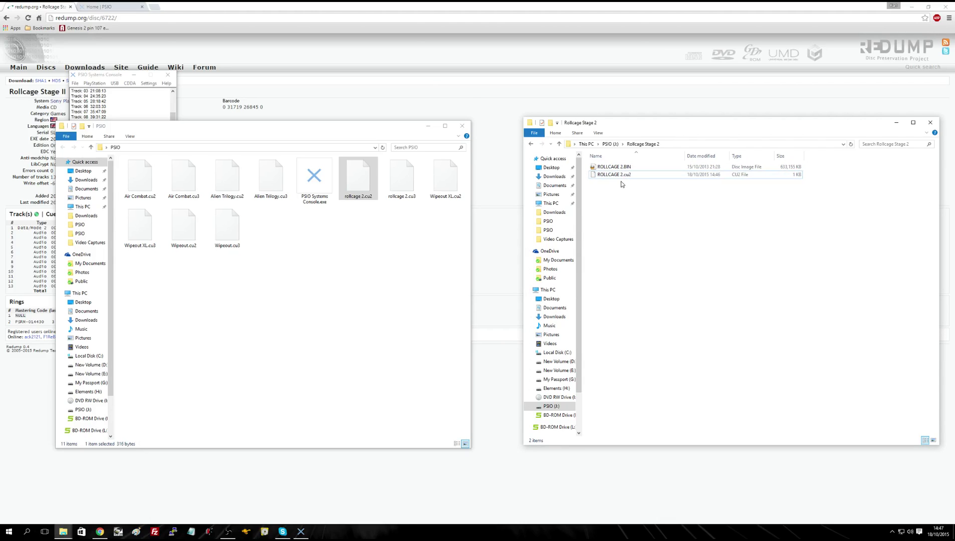